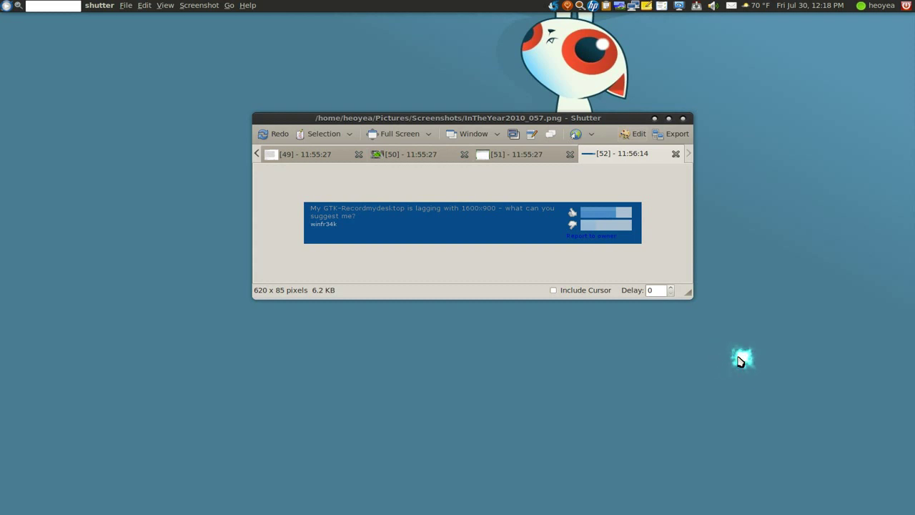
Hide Shutter and launch RecordItNow from the Kupfer launcher.
{"action": "key", "text": "ctrl+alt+d"}
{"action": "key", "text": "ctrl+space"}
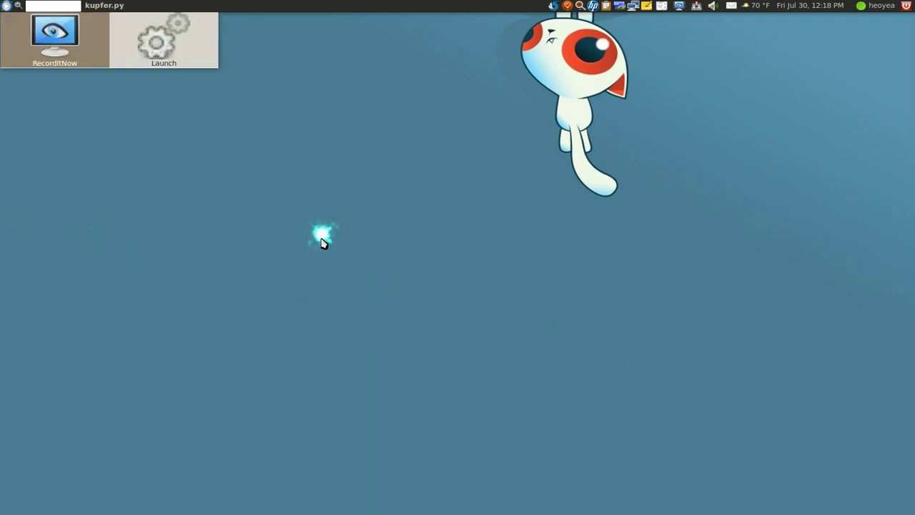
{"action": "key", "text": "Return"}
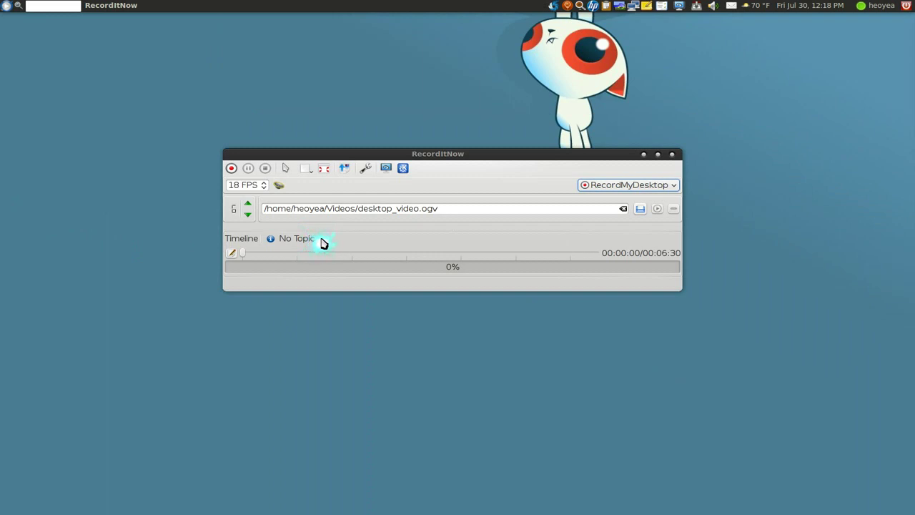
Check RecordItNow's version 0.8 in the About box, then close it.
{"action": "left_click", "coordinate": [385, 167]}
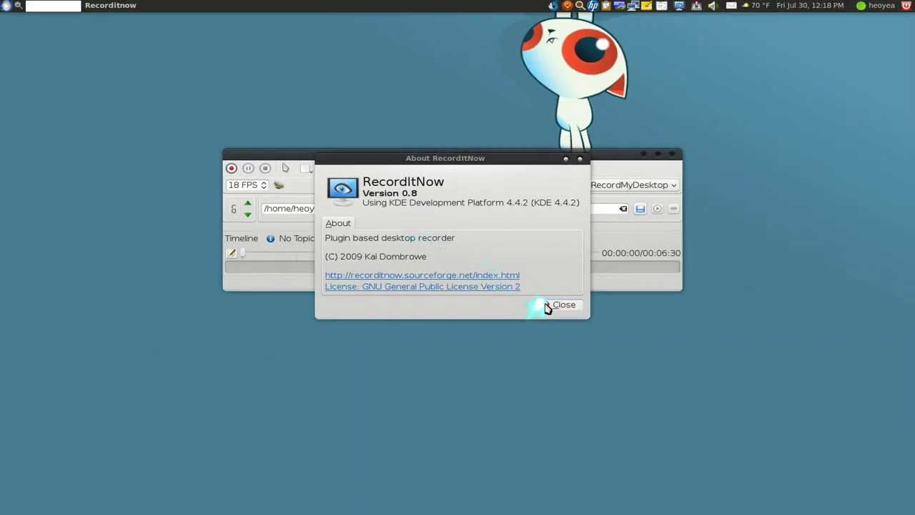
{"action": "left_click", "coordinate": [697, 393]}
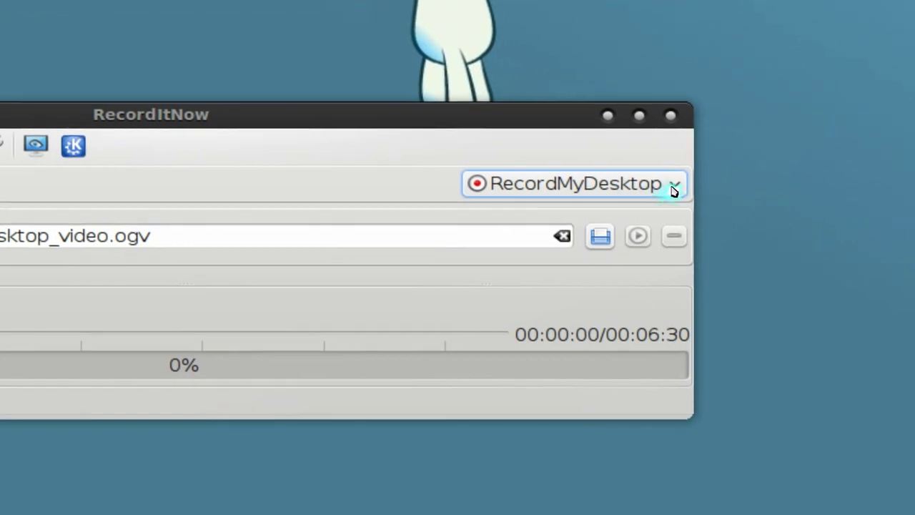
{"action": "left_click", "coordinate": [665, 187]}
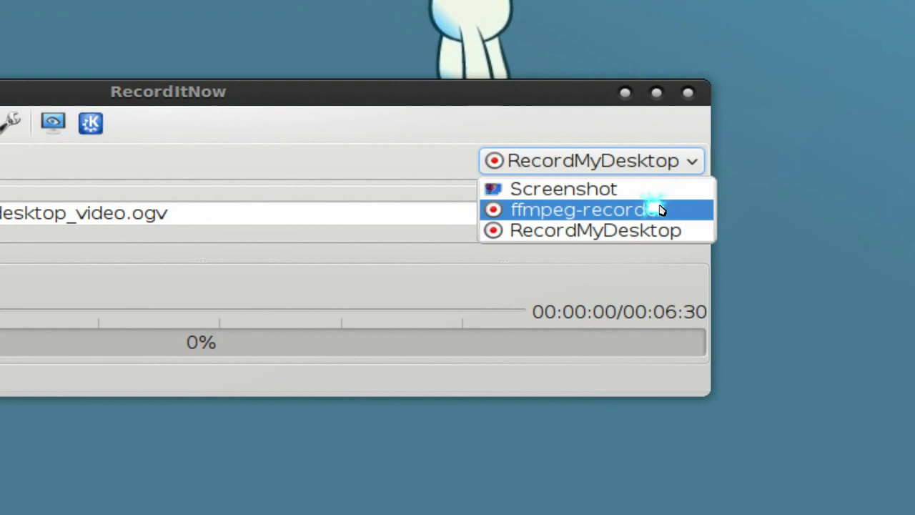
Pick ffmpeg-recorder from the backend combo box so the output becomes desktop_video.mp4.
{"action": "left_click", "coordinate": [660, 209]}
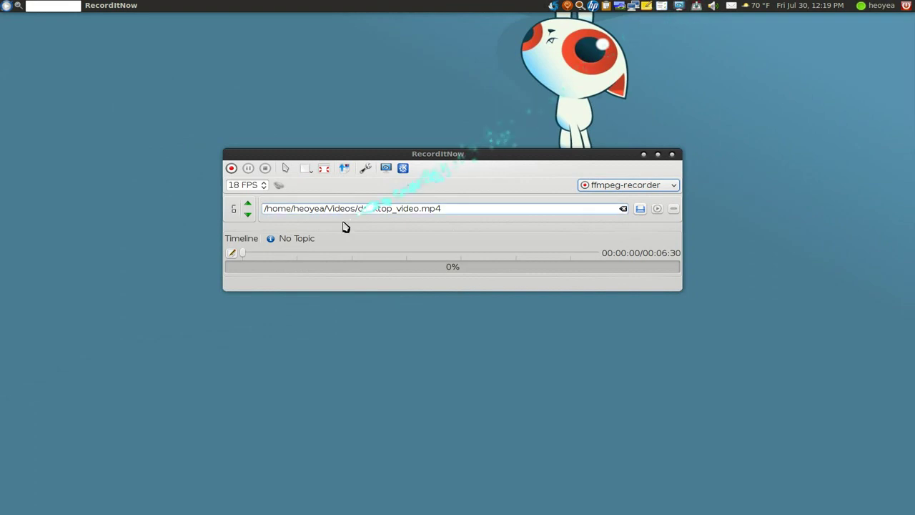
{"action": "left_click", "coordinate": [349, 173]}
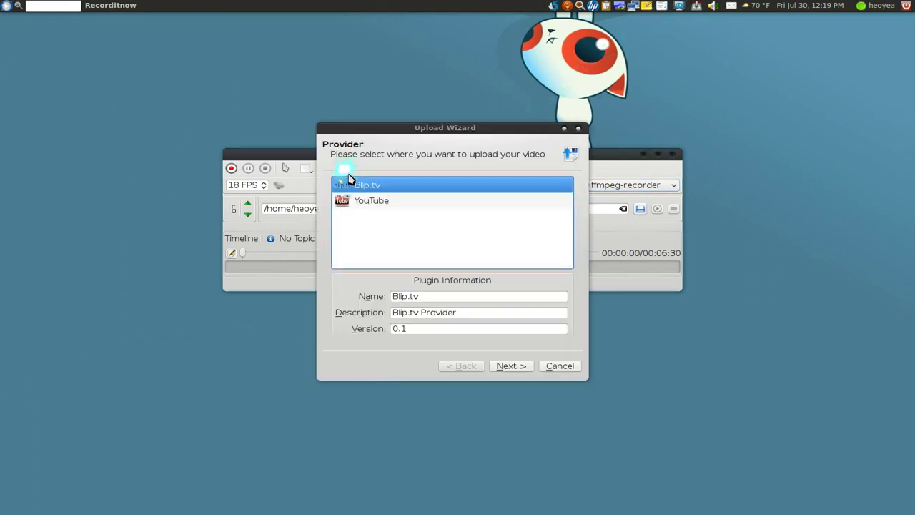
Cancel the upload wizard, then in Configure keep Mencoder and uncheck Encode after record.
{"action": "left_click", "coordinate": [554, 365]}
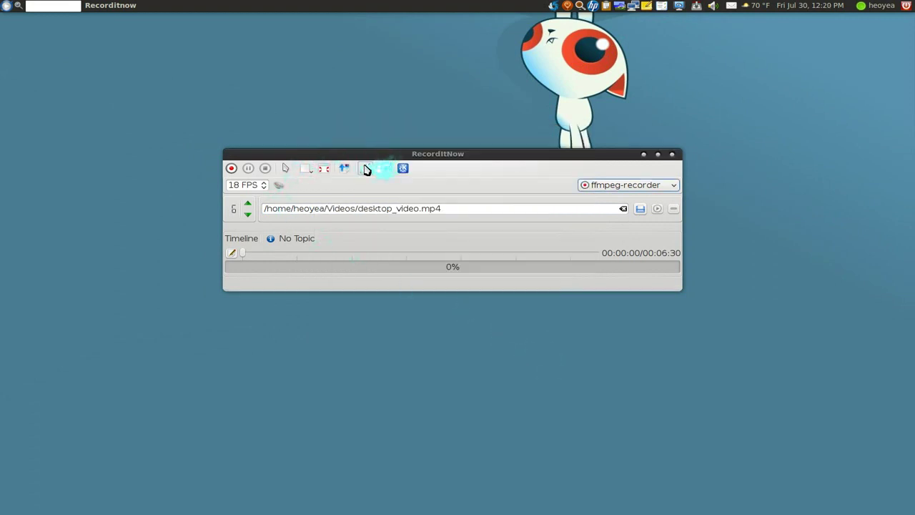
{"action": "left_click", "coordinate": [366, 169]}
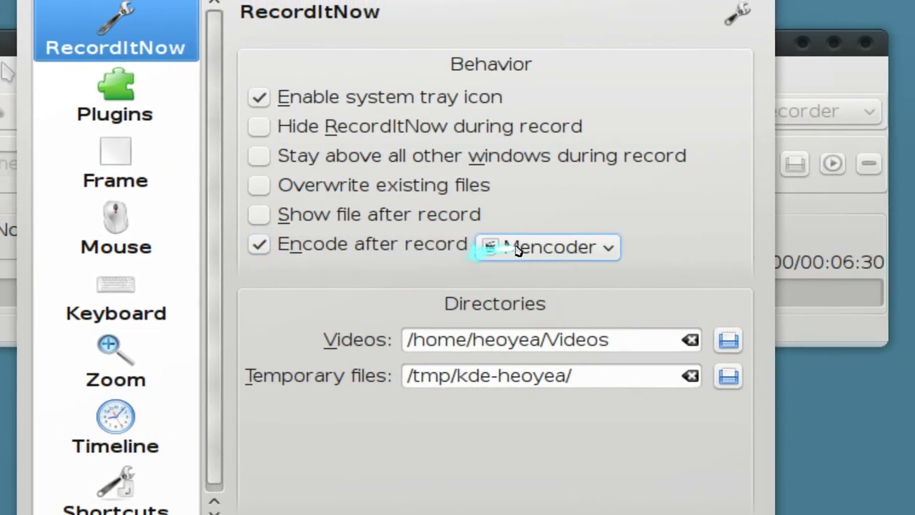
{"action": "left_click", "coordinate": [516, 248]}
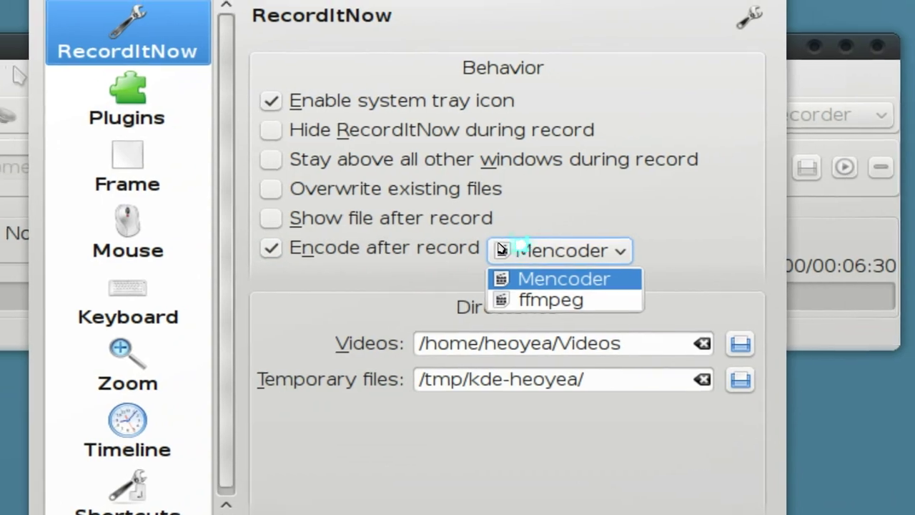
{"action": "left_click", "coordinate": [518, 248]}
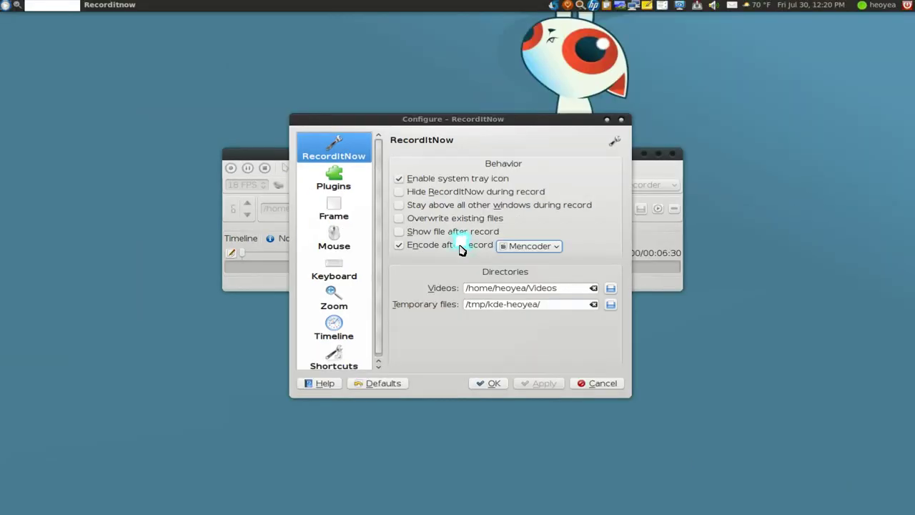
{"action": "left_click", "coordinate": [399, 245]}
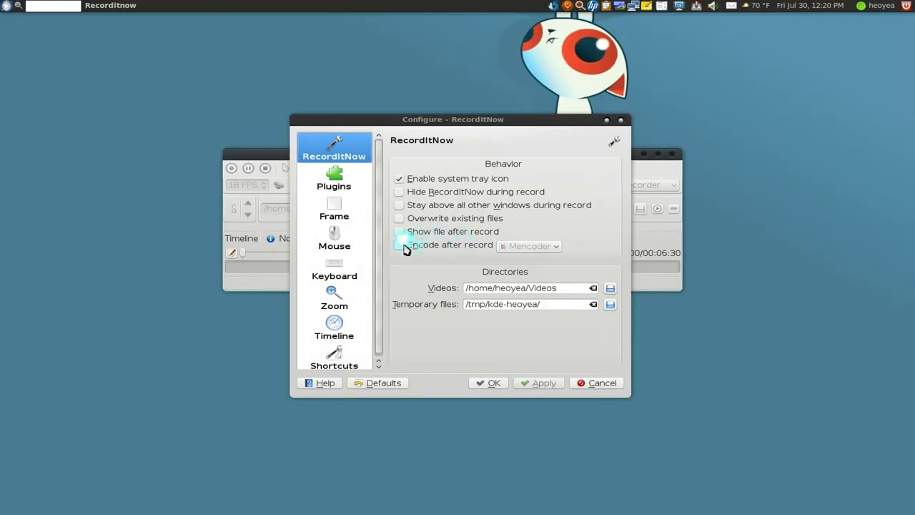
Review the RecordMyDesktop plugin's Sound, Encoding and Miscellaneous settings, then cancel without changes.
{"action": "left_click", "coordinate": [345, 189]}
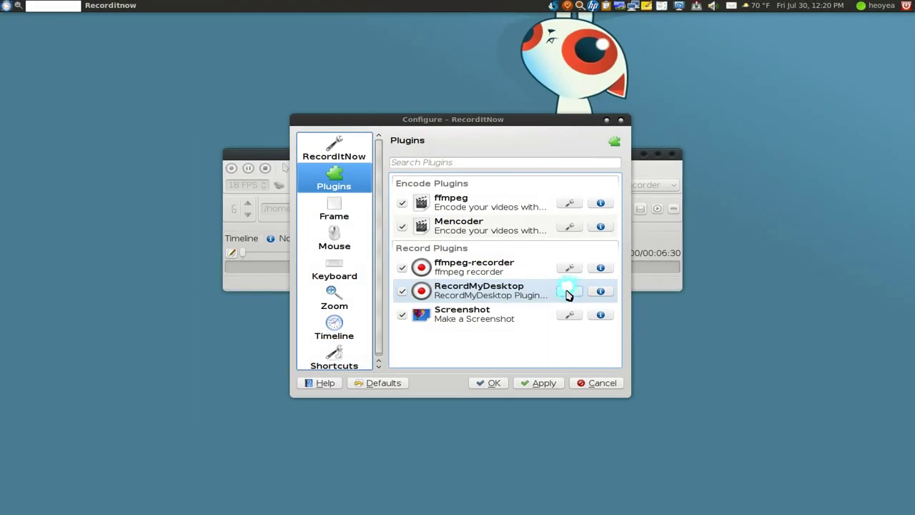
{"action": "left_click", "coordinate": [568, 293]}
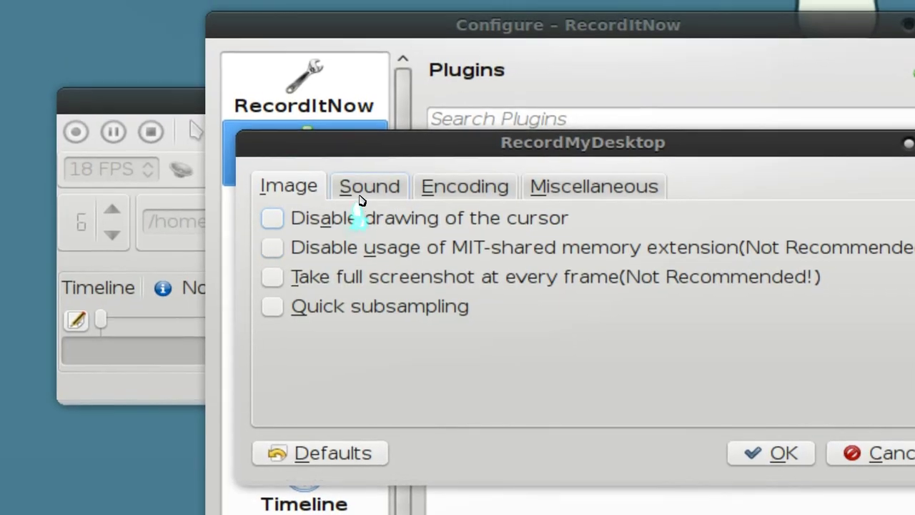
{"action": "left_click", "coordinate": [365, 162]}
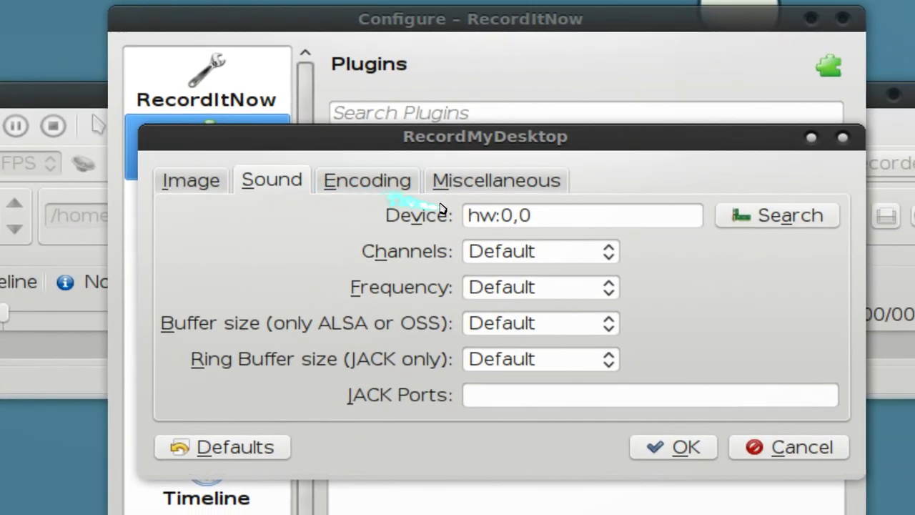
{"action": "left_click", "coordinate": [488, 214]}
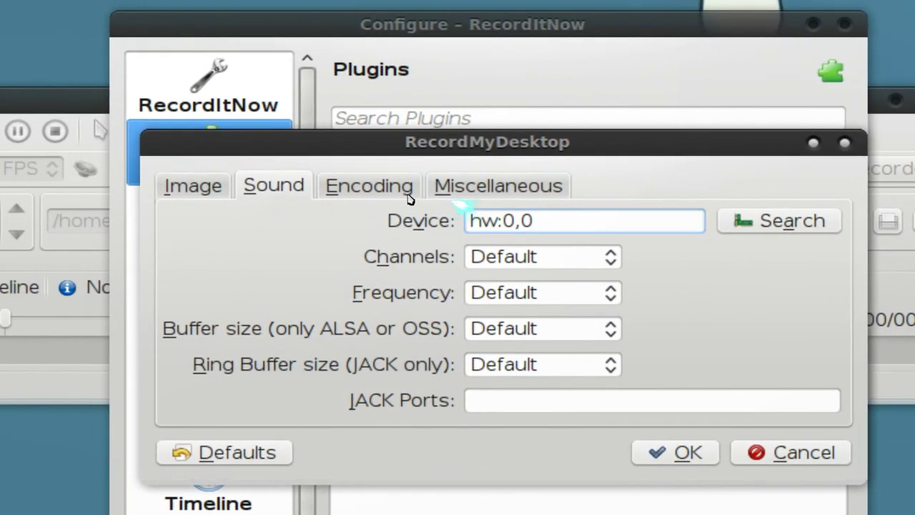
{"action": "left_click", "coordinate": [342, 183]}
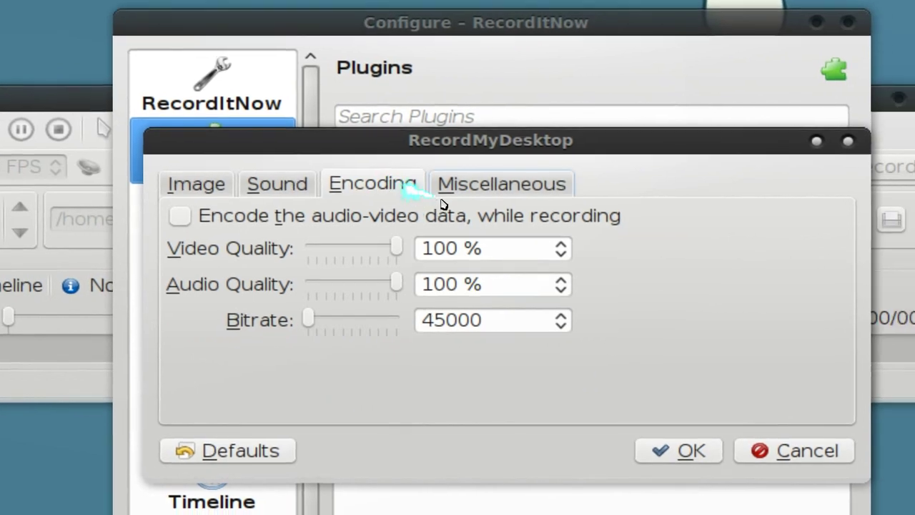
{"action": "left_click", "coordinate": [484, 192]}
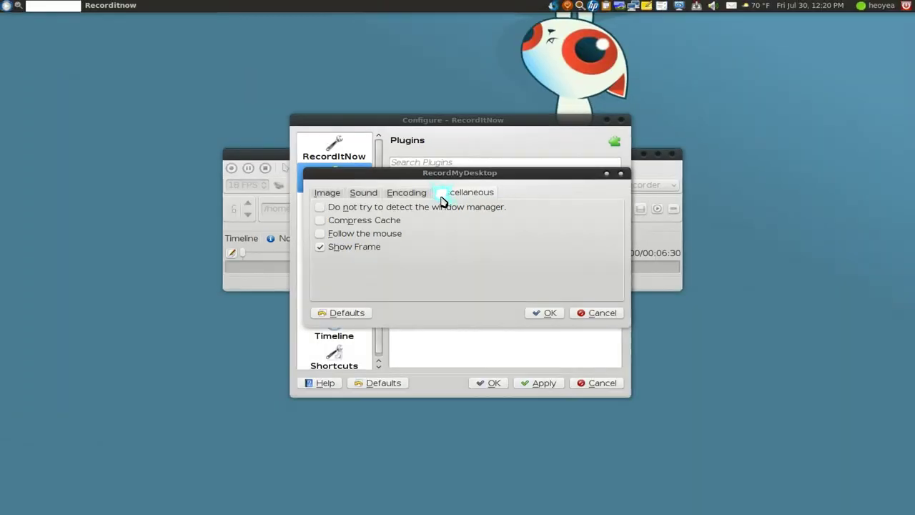
{"action": "left_click", "coordinate": [596, 313]}
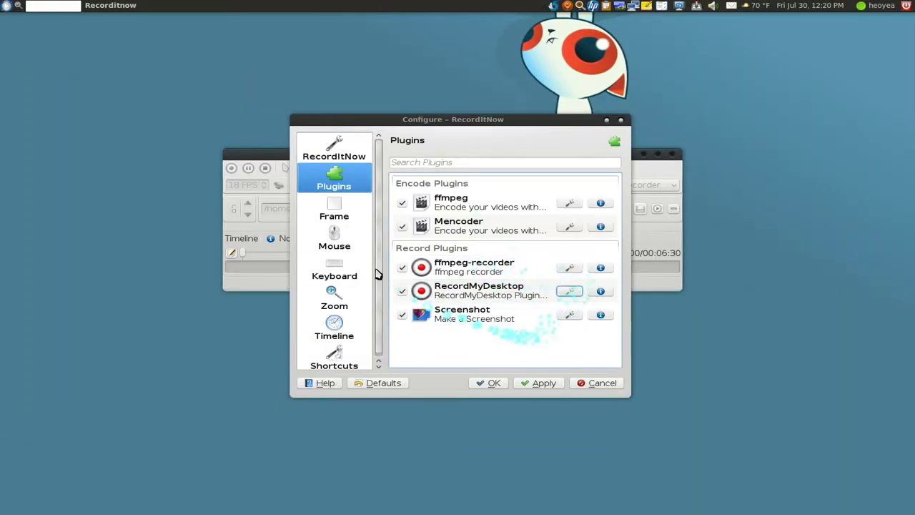
{"action": "left_click", "coordinate": [347, 219]}
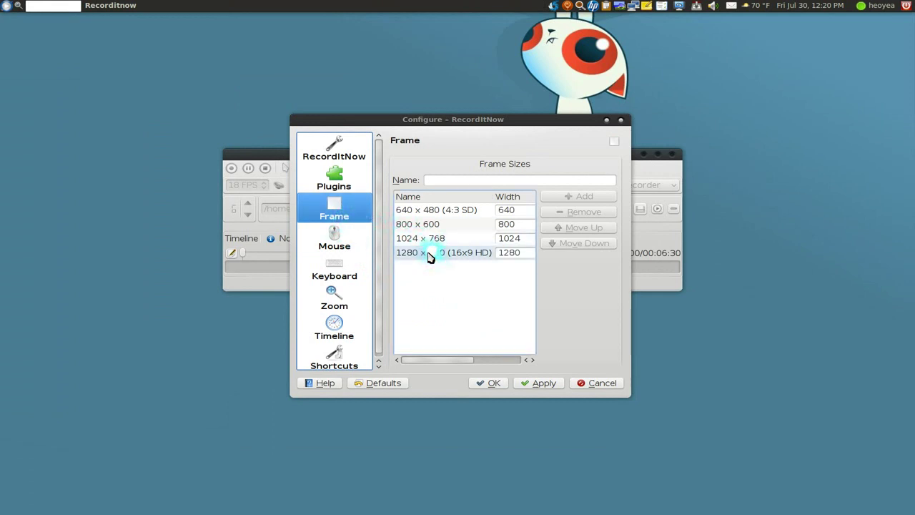
Cancel Configure, glance at the Record Frame sizes without choosing, then reopen Configure.
{"action": "left_click", "coordinate": [596, 385]}
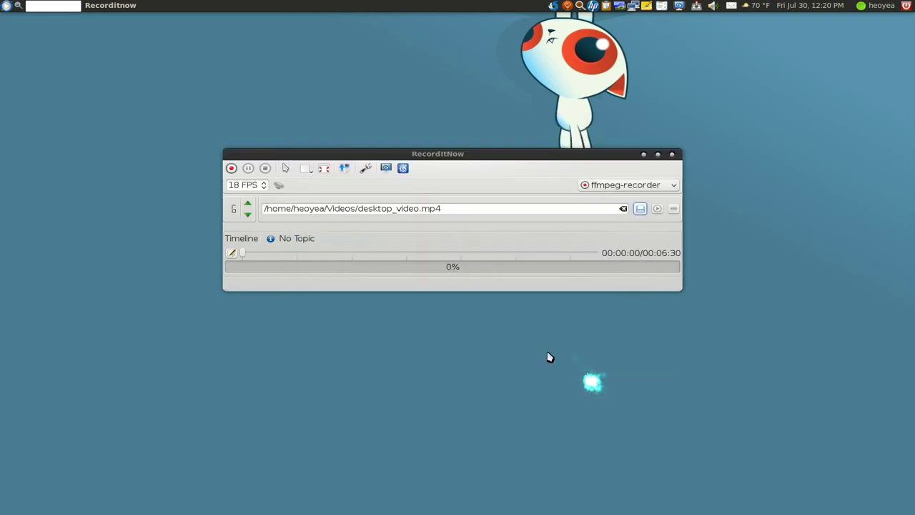
{"action": "left_click", "coordinate": [305, 173]}
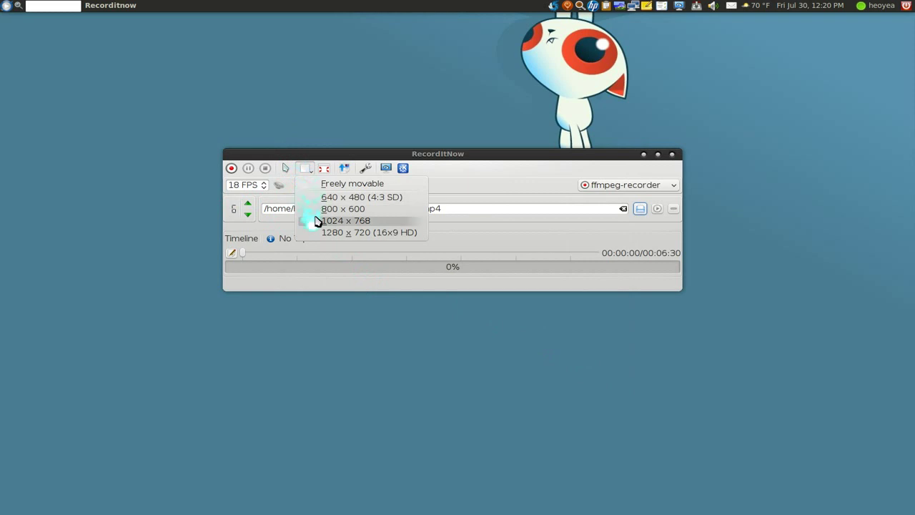
{"action": "left_click", "coordinate": [512, 198]}
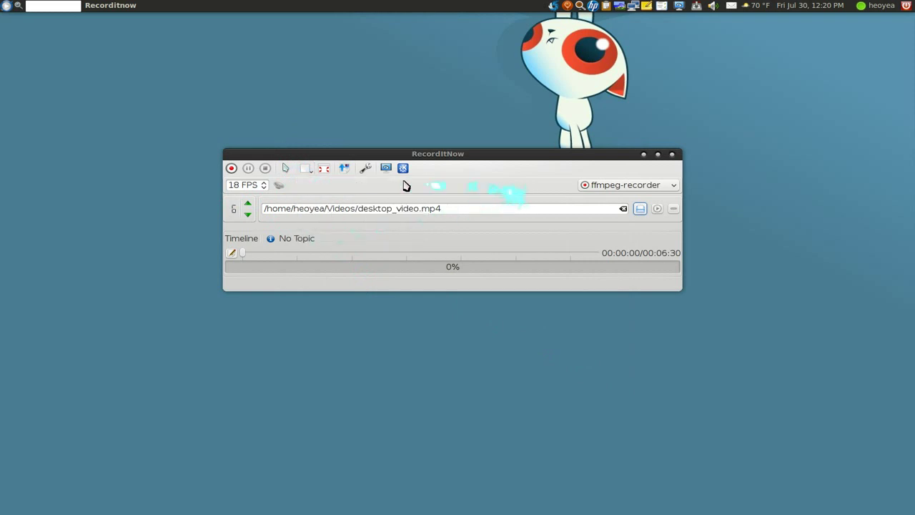
{"action": "left_click", "coordinate": [364, 172]}
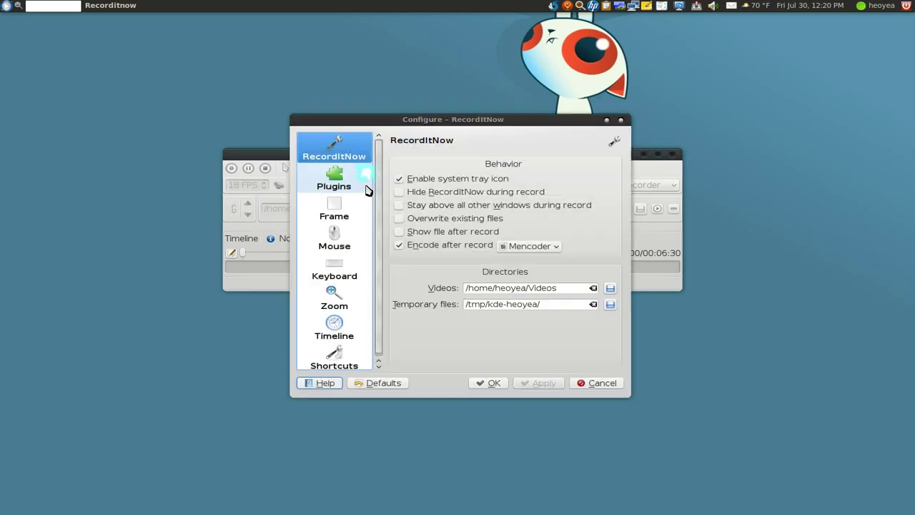
{"action": "left_click", "coordinate": [341, 214]}
Look through the Mouse, Keyboard, Zoom and Timeline pages, then cancel the Configure dialog.
{"action": "left_click", "coordinate": [336, 236]}
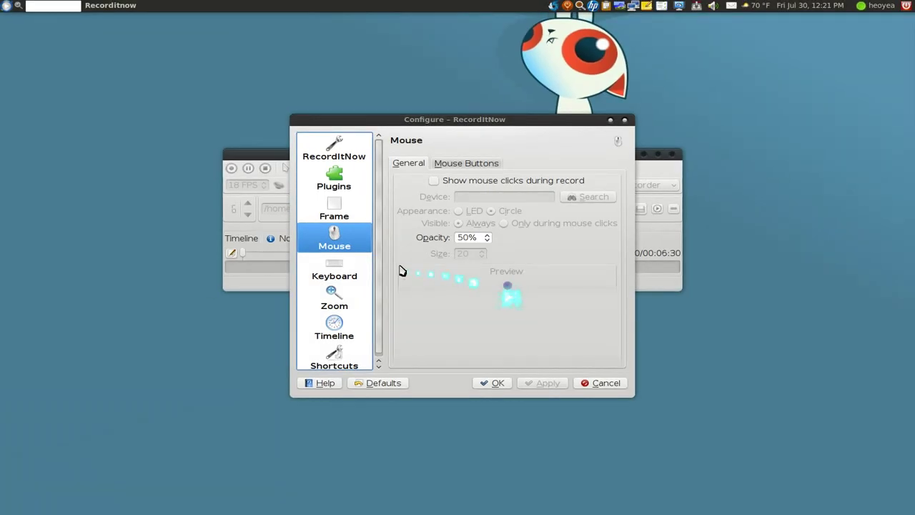
{"action": "left_click", "coordinate": [334, 275]}
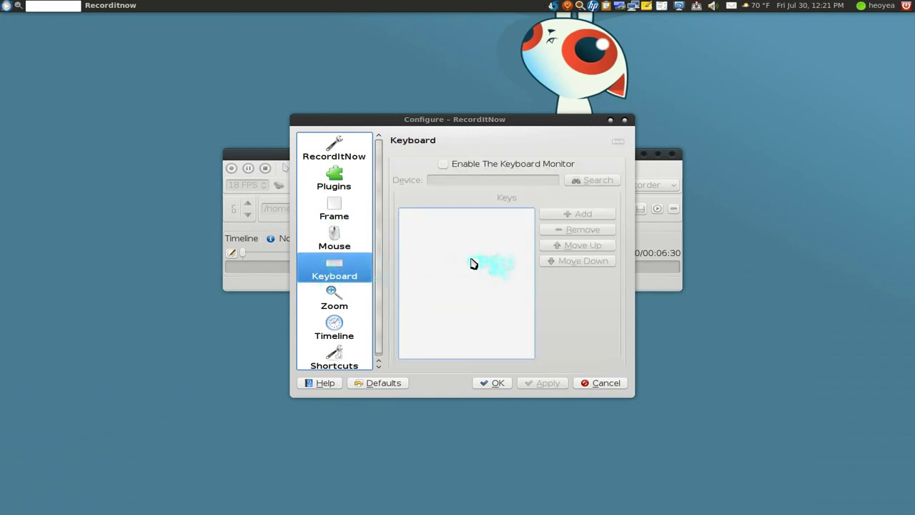
{"action": "left_click", "coordinate": [347, 302]}
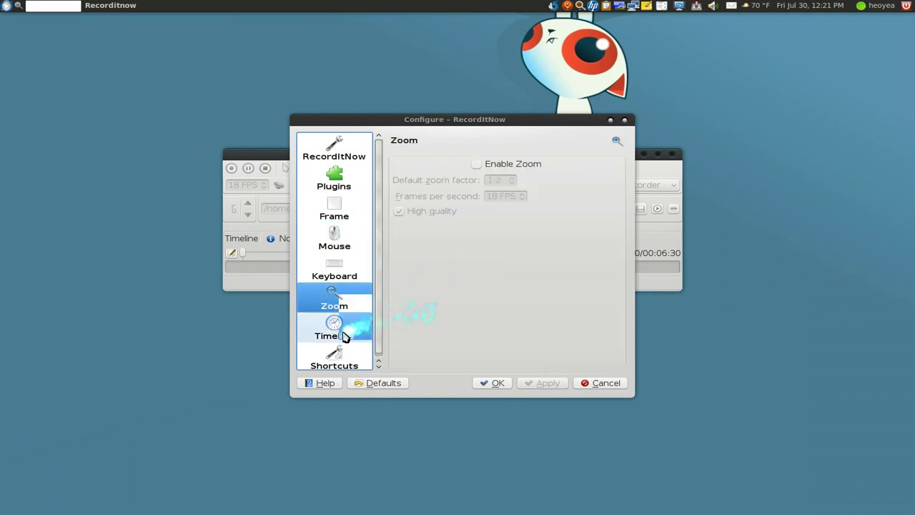
{"action": "left_click", "coordinate": [361, 335]}
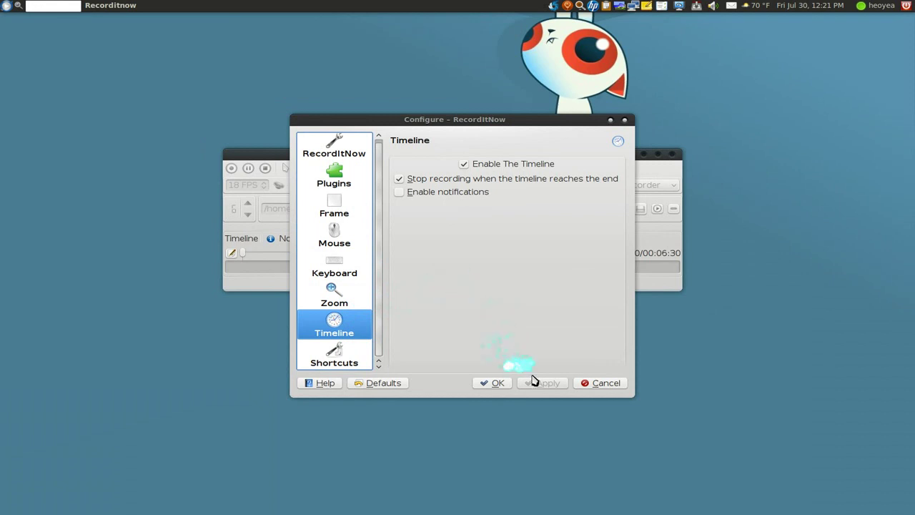
{"action": "left_click", "coordinate": [591, 383]}
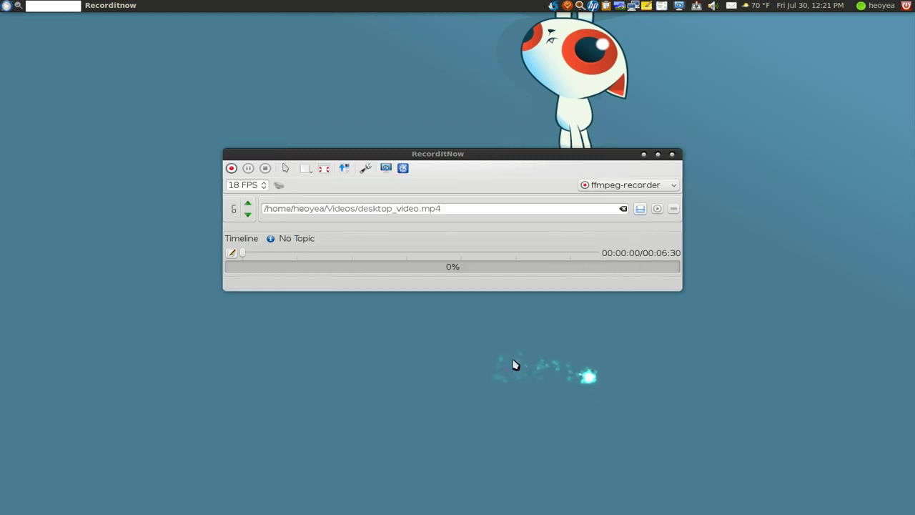
{"action": "left_click", "coordinate": [233, 253]}
{"action": "double_click", "coordinate": [452, 230]}
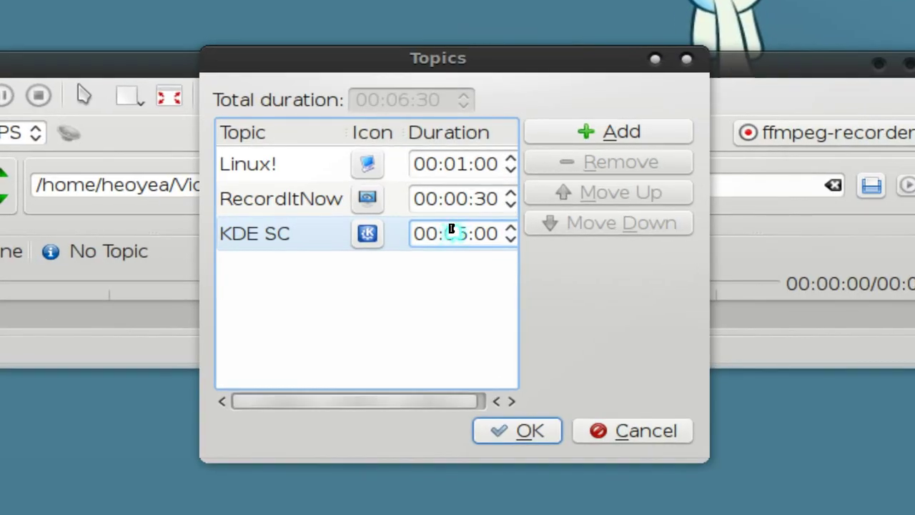
{"action": "double_click", "coordinate": [461, 216]}
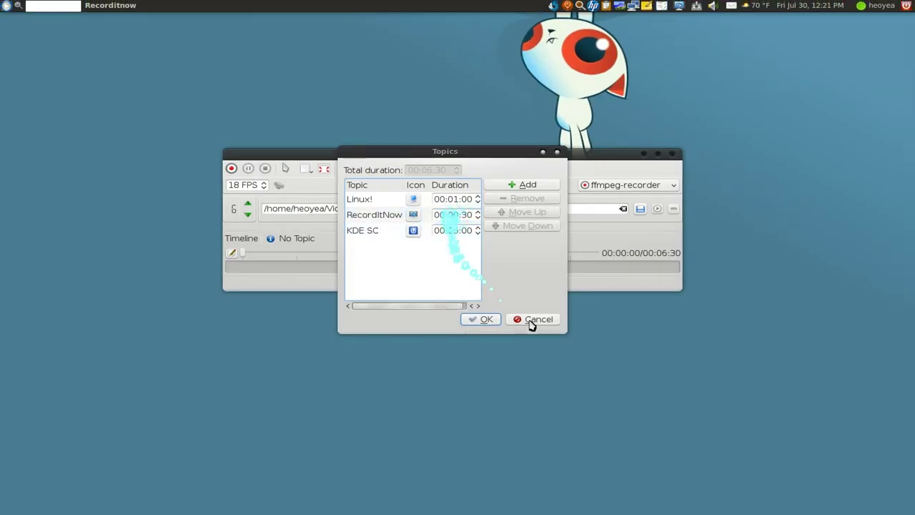
{"action": "left_click", "coordinate": [536, 320]}
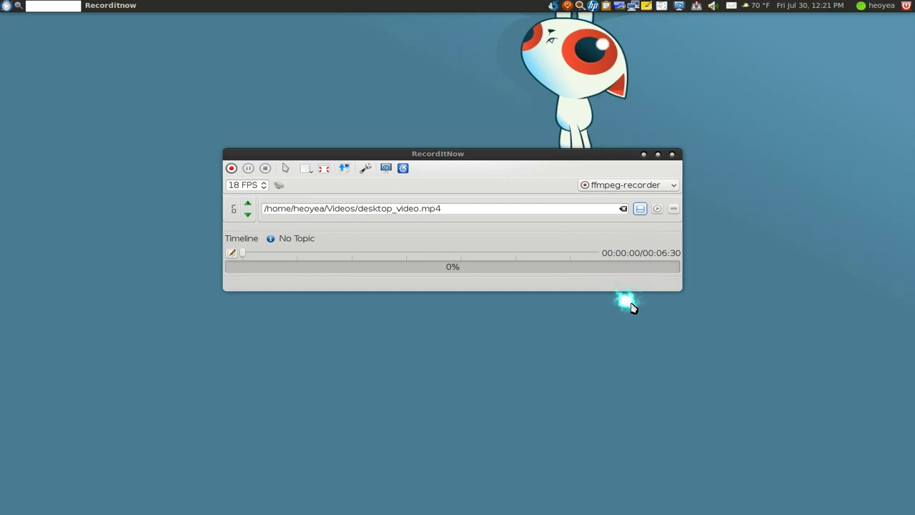
Choose RecordMyDesktop in the top-right recorder combo box, giving desktop_video.ogv output.
{"action": "left_click", "coordinate": [648, 185]}
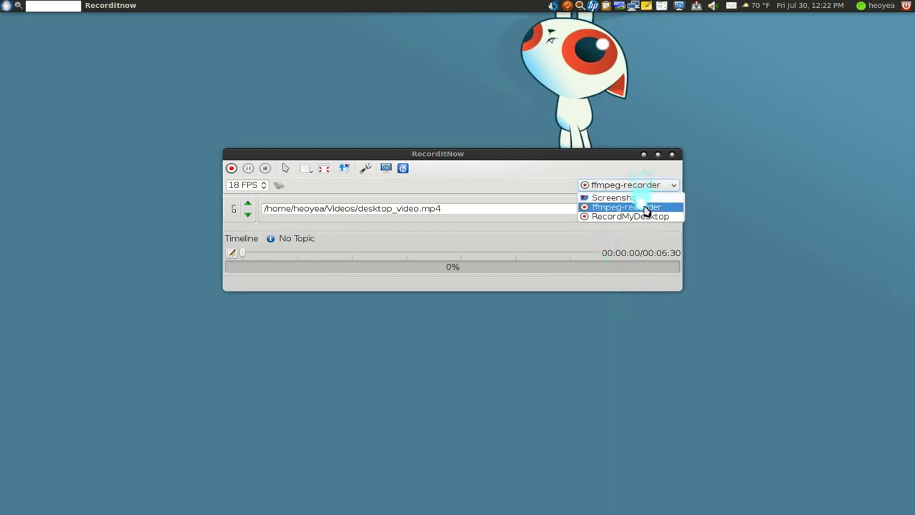
{"action": "left_click", "coordinate": [644, 216]}
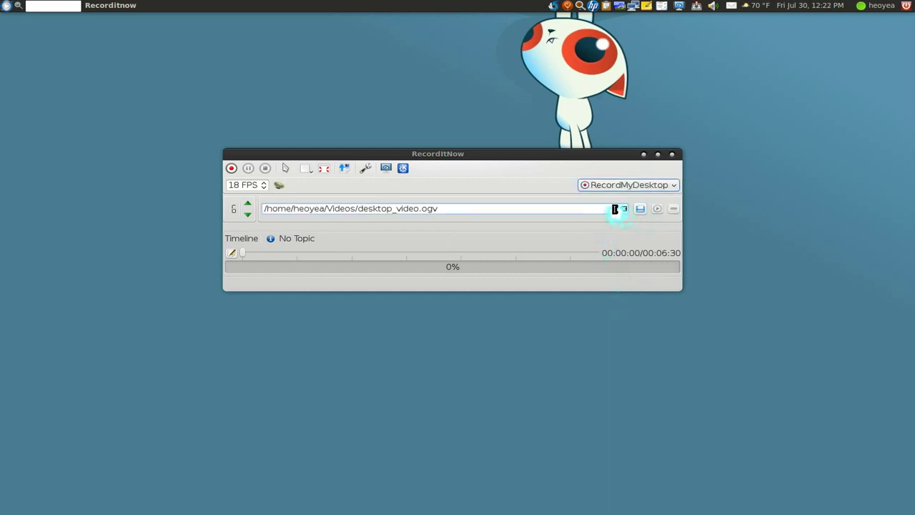